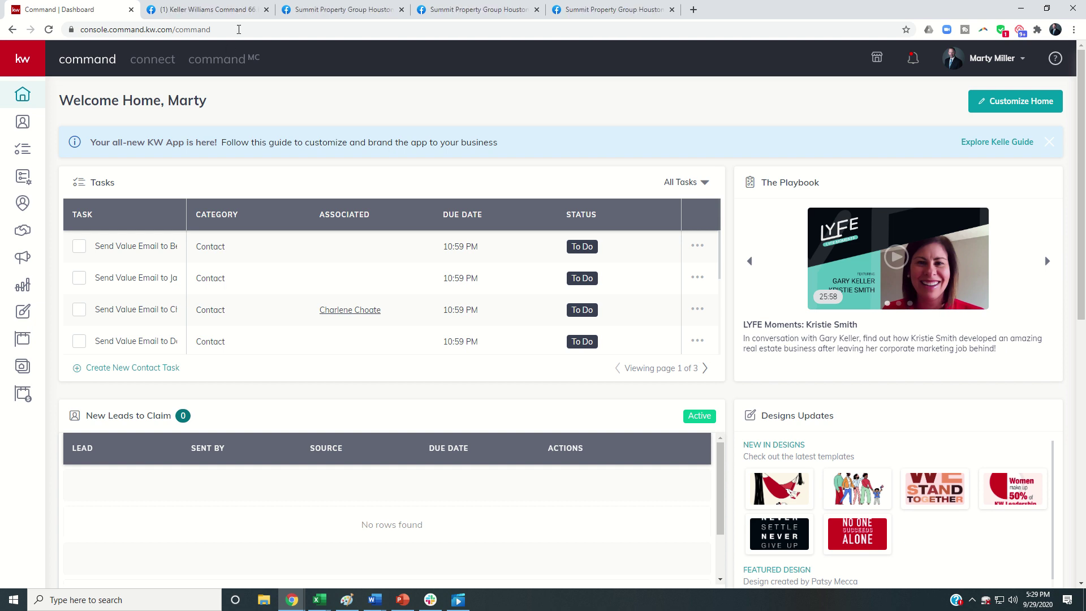
View the Keller Williams Command 66 Day Challenge and KW Command groups, closing the chat popup on each
click(209, 12)
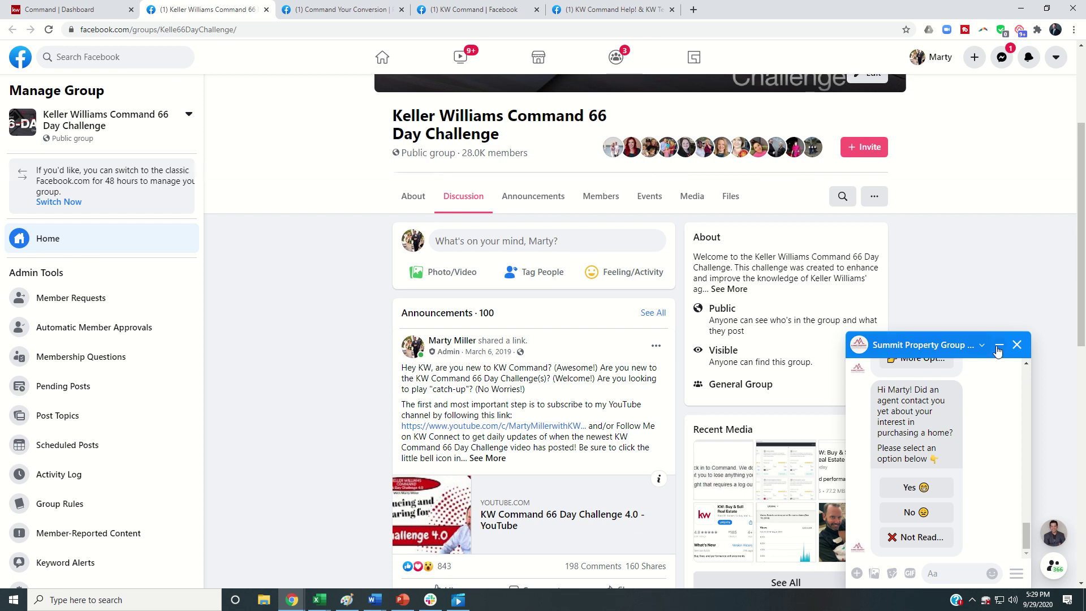
click(1016, 345)
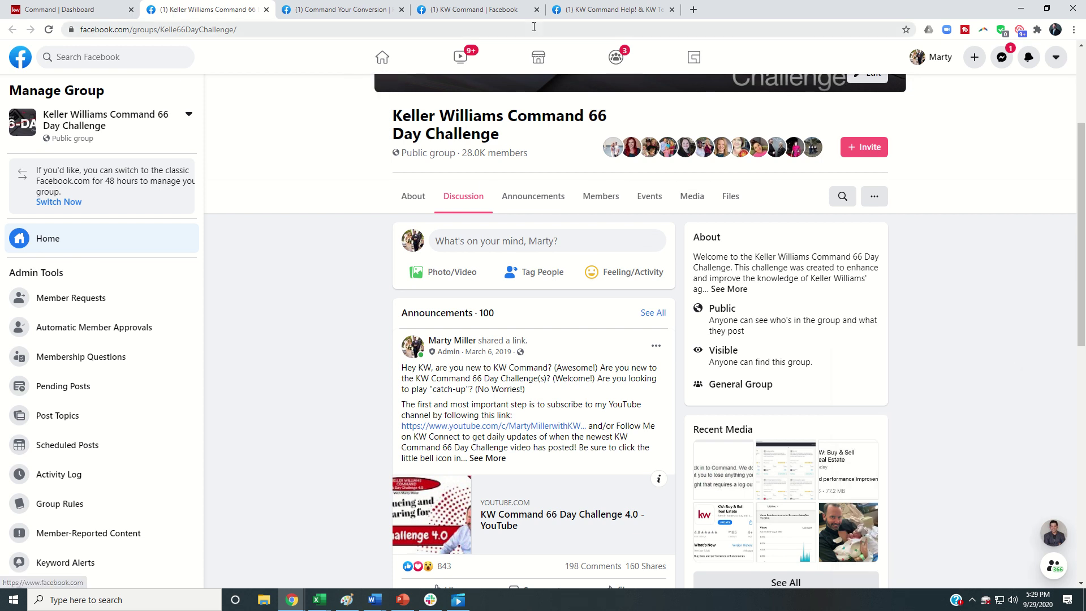
click(463, 11)
click(1015, 349)
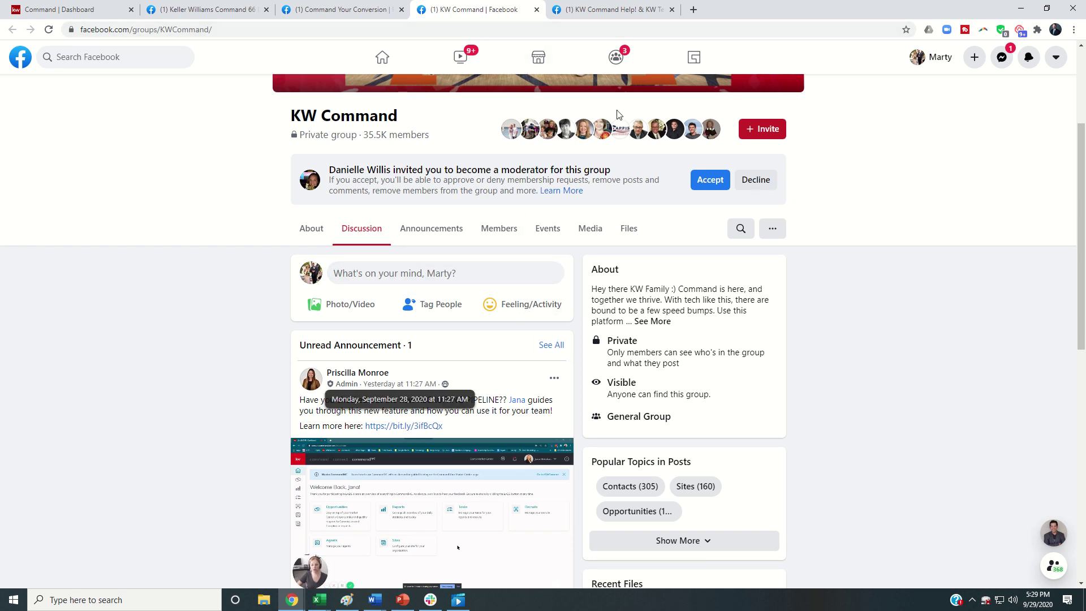
View the KW Command Help! & KW Technology Masterminding and Command Your Conversion groups, closing the chat popup on each
click(609, 4)
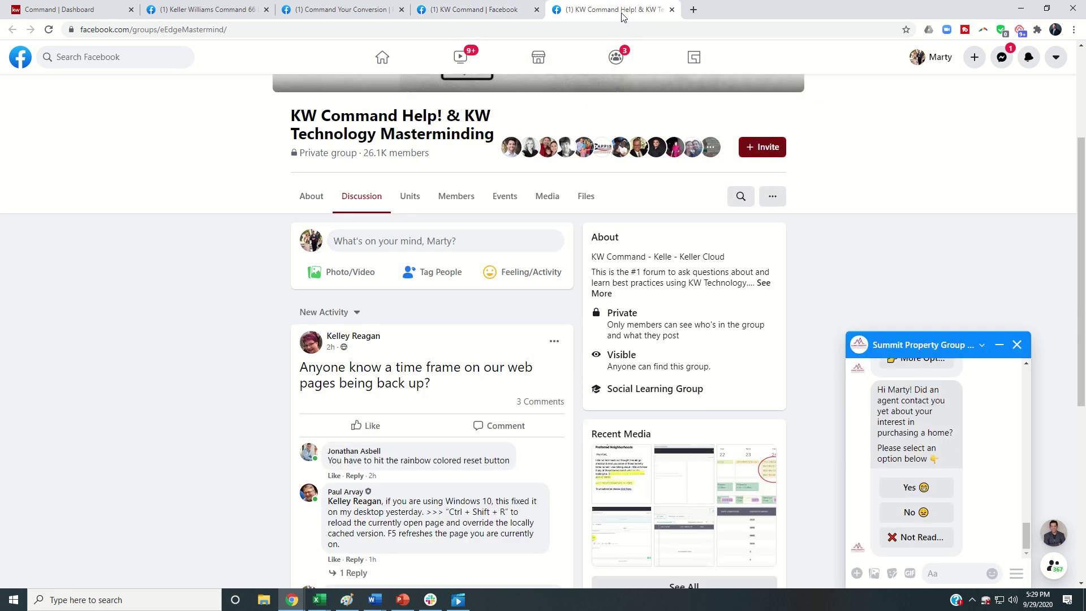
click(1021, 350)
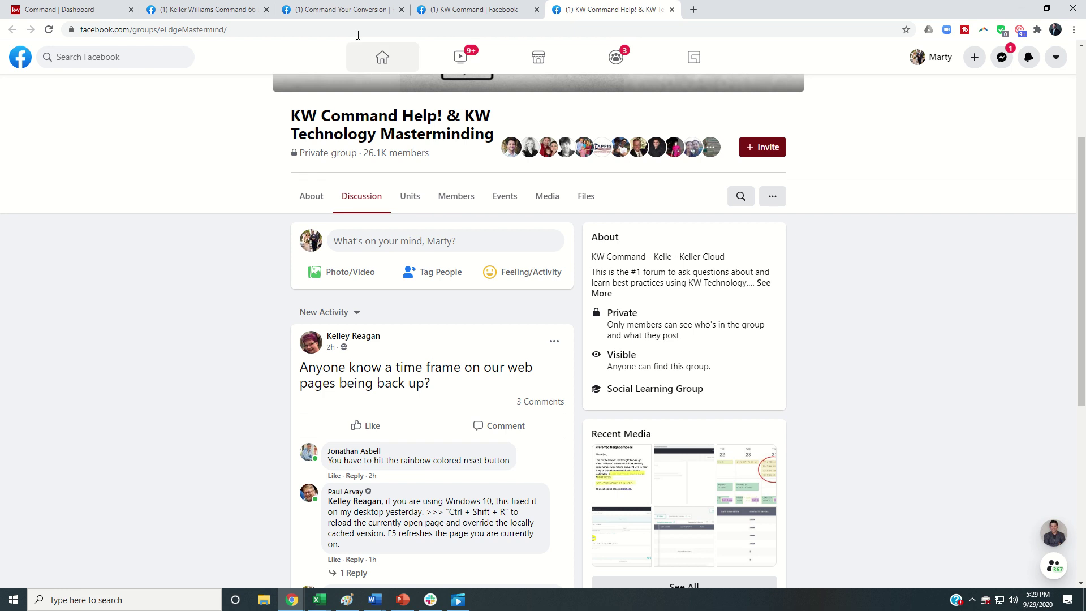
click(346, 10)
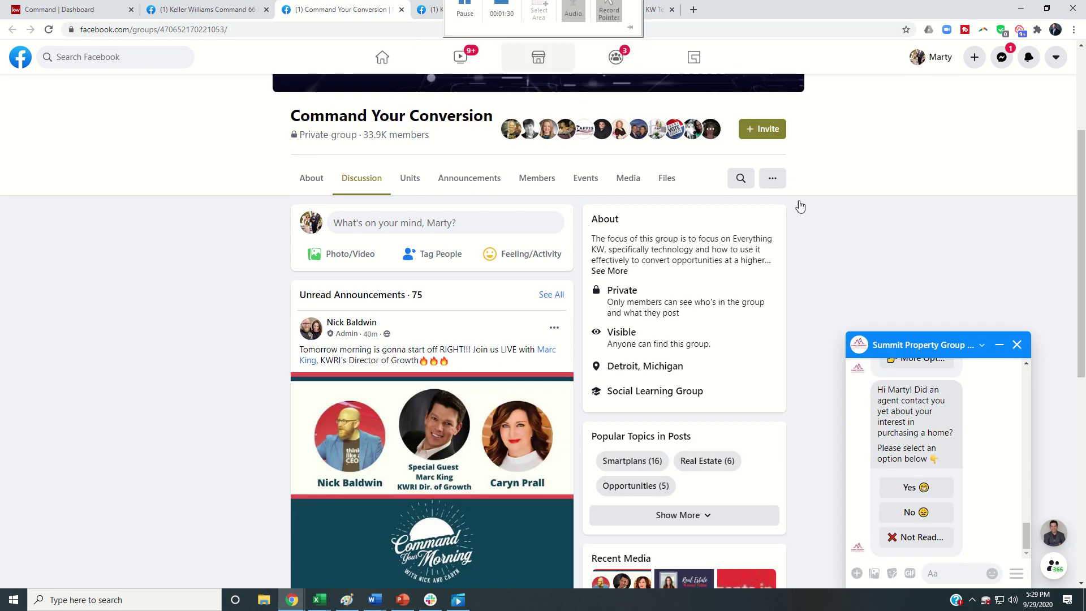
click(1018, 350)
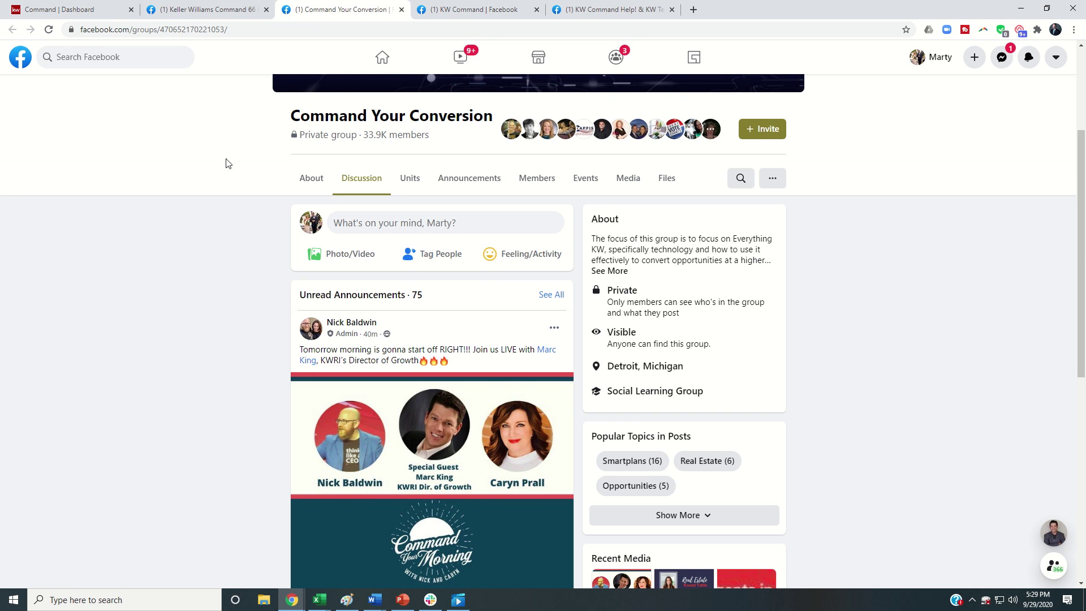
Return to the Keller Williams Command 66 Day Challenge public group's discussion page
click(216, 10)
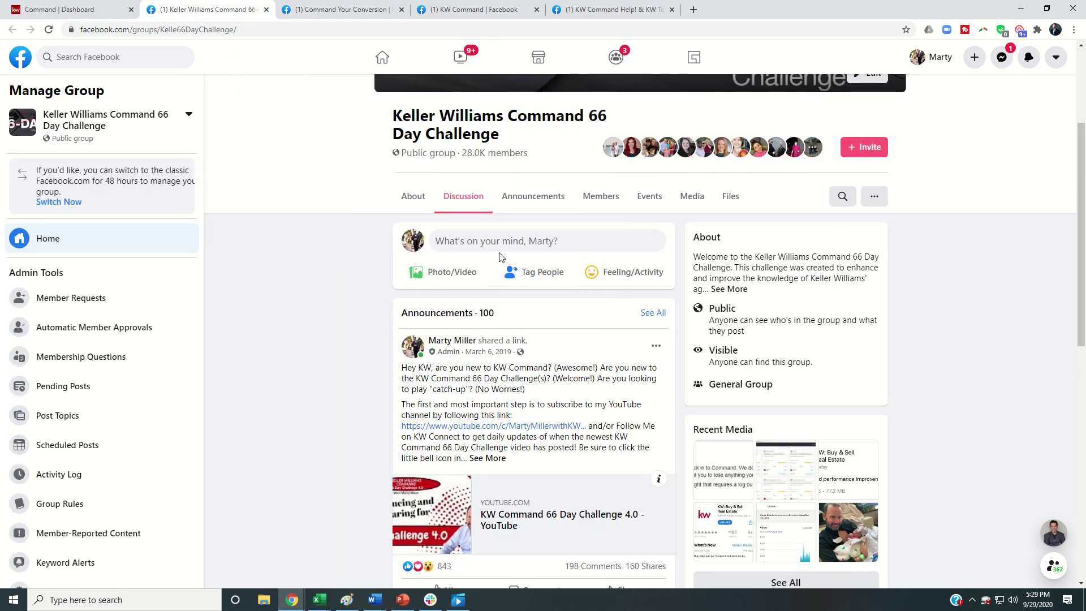